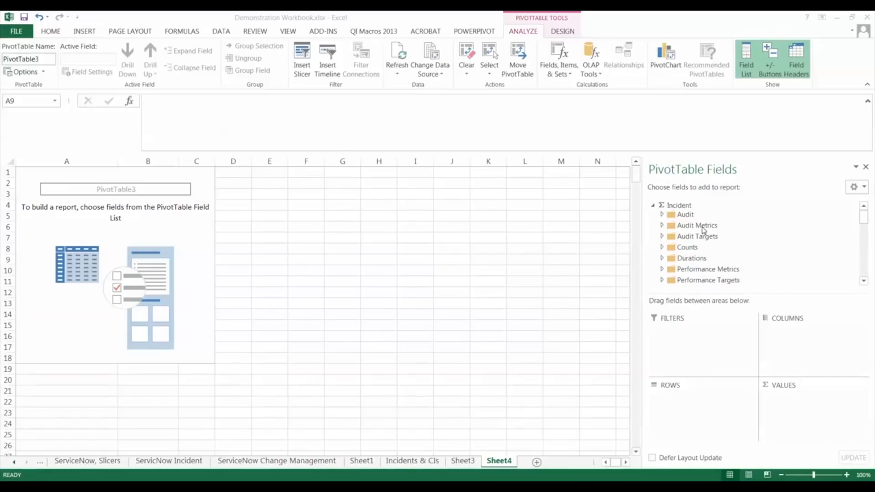
- Examine the KPIs available in the PivotTable field list
{"action": "left_click", "coordinate": [864, 220]}
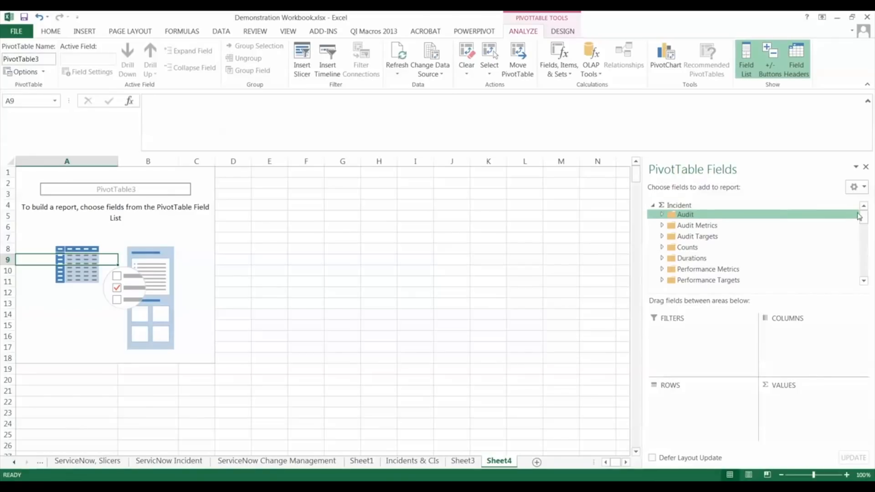
{"action": "scroll", "coordinate": [865, 214], "scroll_direction": "down", "scroll_amount": 2}
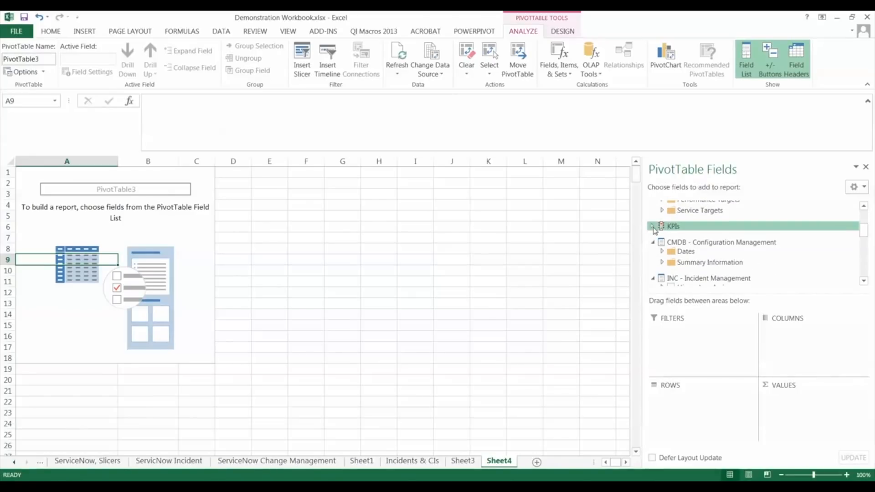
{"action": "left_click", "coordinate": [652, 227]}
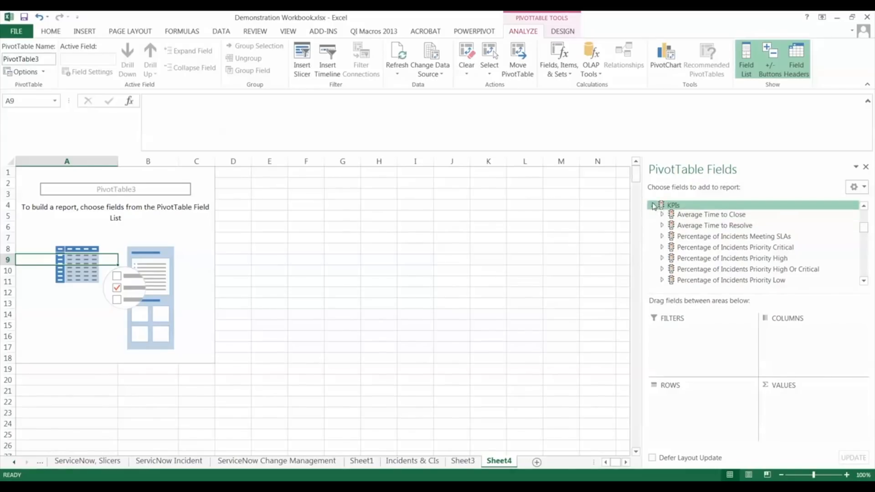
{"action": "left_click", "coordinate": [653, 206]}
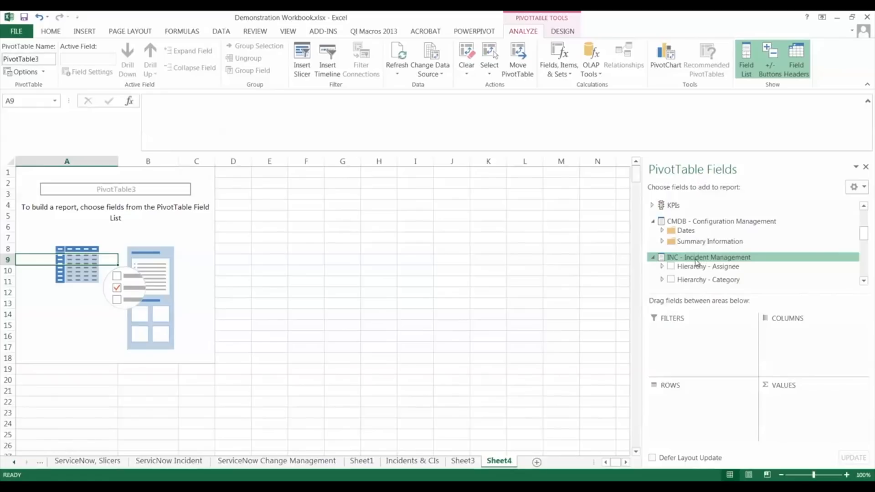
- Add the Incidents Closed measure from the Incident Counts folder to the PivotTable values
{"action": "left_click_drag", "start_coordinate": [865, 239], "coordinate": [867, 215]}
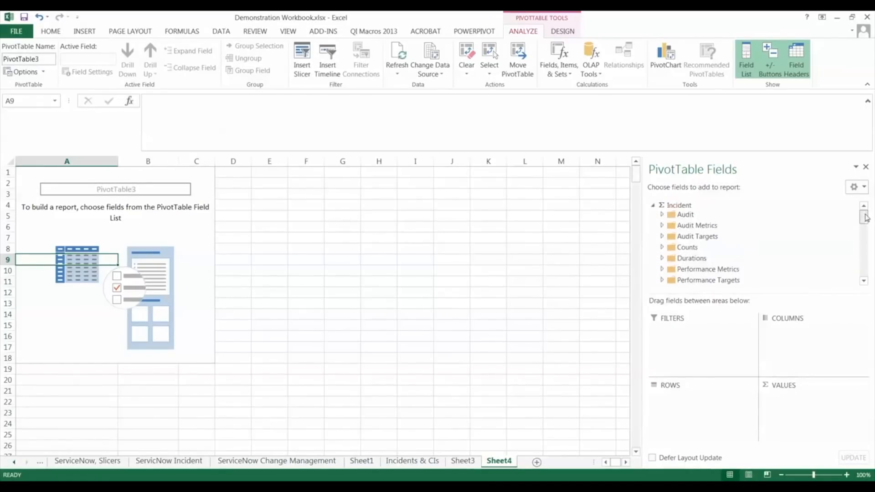
{"action": "left_click", "coordinate": [661, 247]}
{"action": "left_click", "coordinate": [681, 252]}
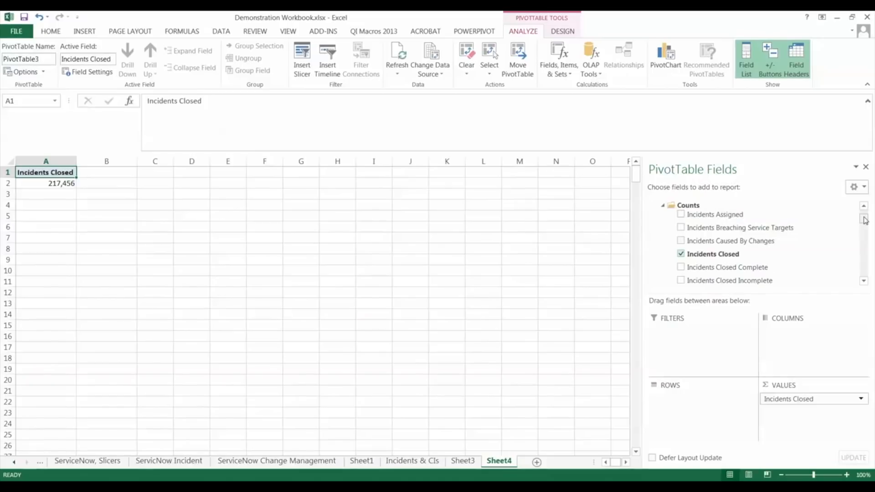
- Add Model ID from the Configuration Management Summary Information folder as the PivotTable rows
{"action": "left_click_drag", "start_coordinate": [864, 220], "coordinate": [863, 252]}
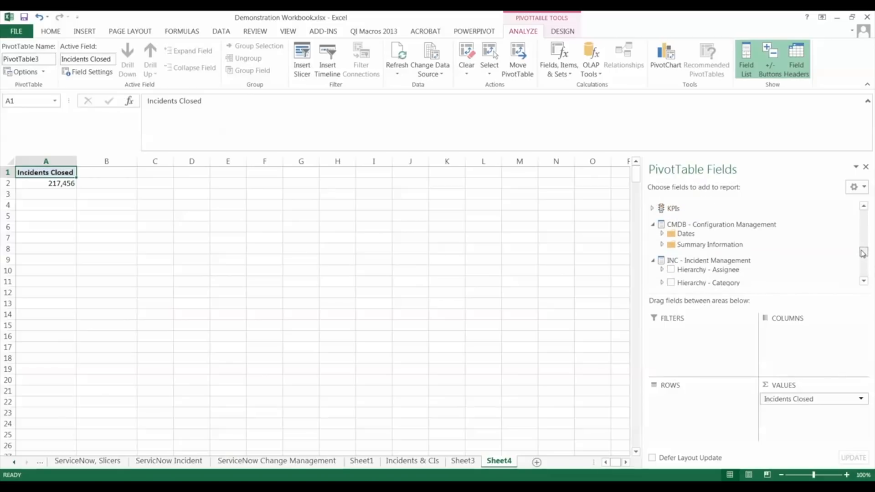
{"action": "left_click", "coordinate": [664, 245]}
{"action": "left_click_drag", "start_coordinate": [864, 237], "coordinate": [863, 254]}
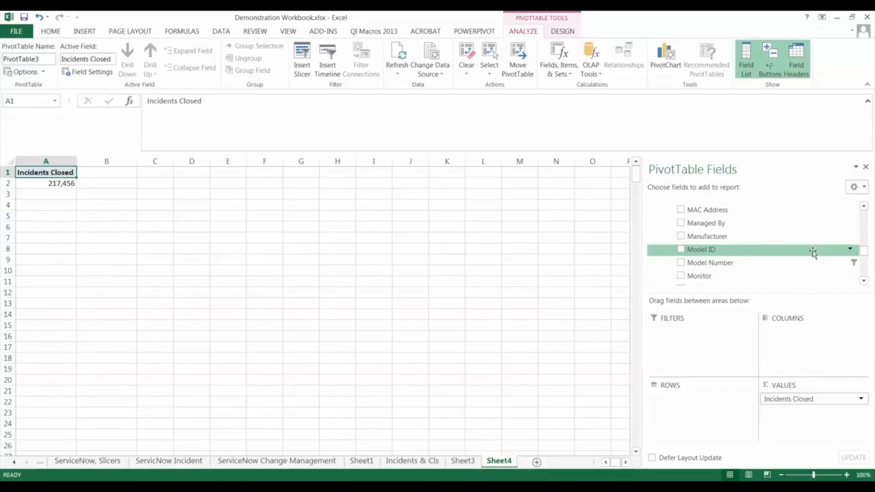
{"action": "left_click", "coordinate": [680, 251]}
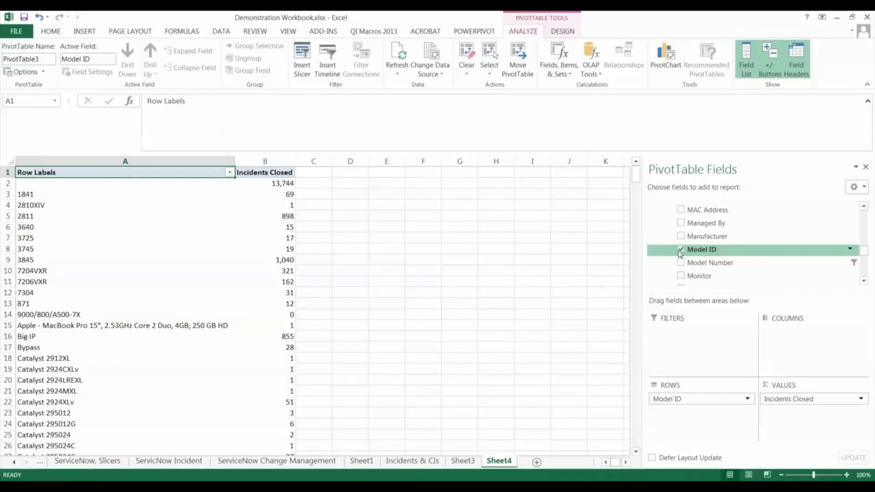
- Sort the Model ID rows by Incidents Closed from largest to smallest
{"action": "left_click", "coordinate": [268, 204]}
{"action": "right_click", "coordinate": [267, 203]}
{"action": "mouse_move", "coordinate": [359, 268]}
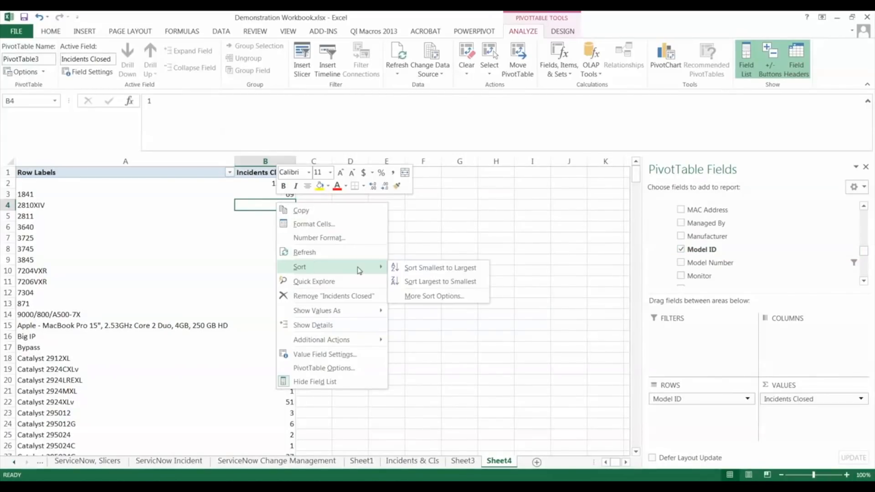
{"action": "left_click", "coordinate": [444, 282]}
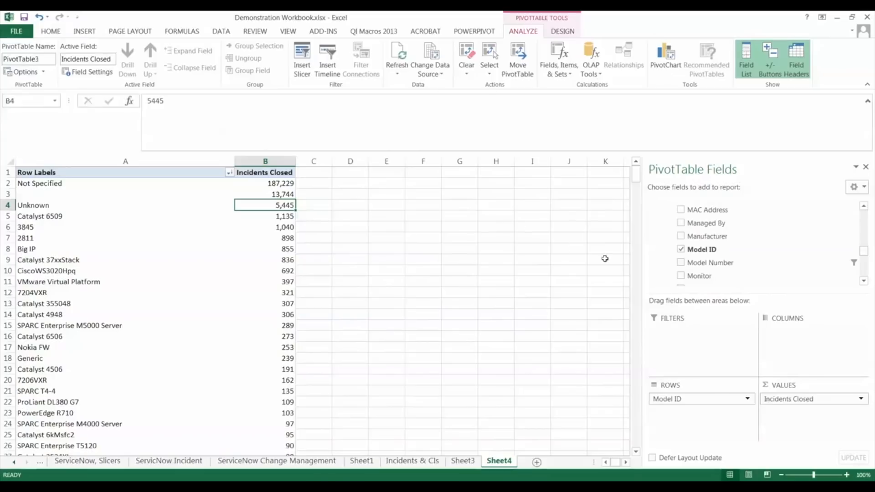
- Replace Model ID with Model Number in the rows and sort Incidents Closed from largest to smallest
{"action": "left_click", "coordinate": [681, 250]}
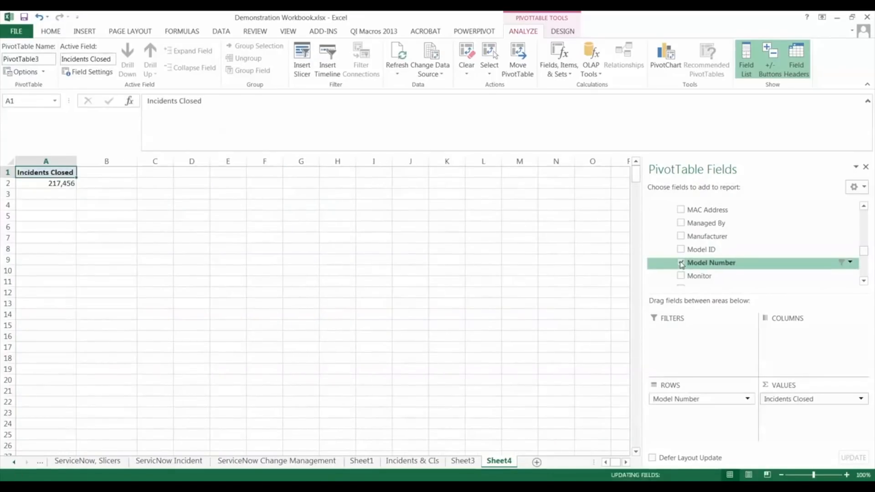
{"action": "left_click", "coordinate": [681, 263]}
{"action": "right_click", "coordinate": [145, 187]}
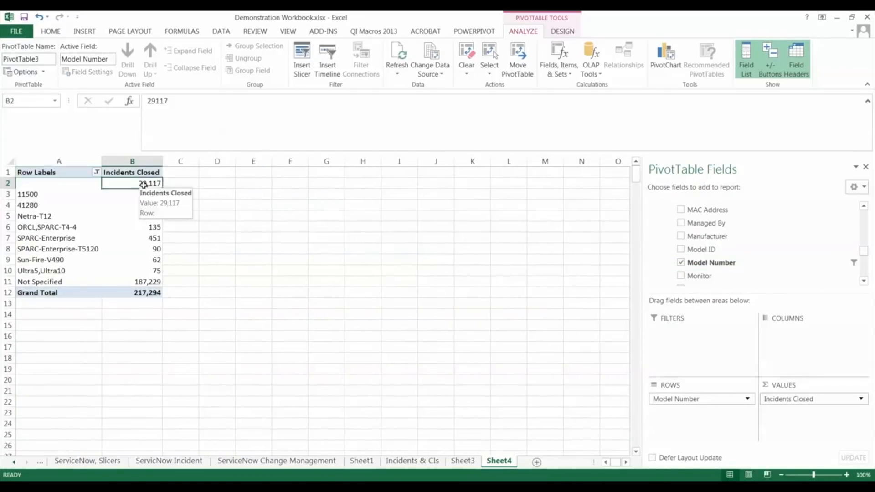
{"action": "mouse_move", "coordinate": [201, 250]}
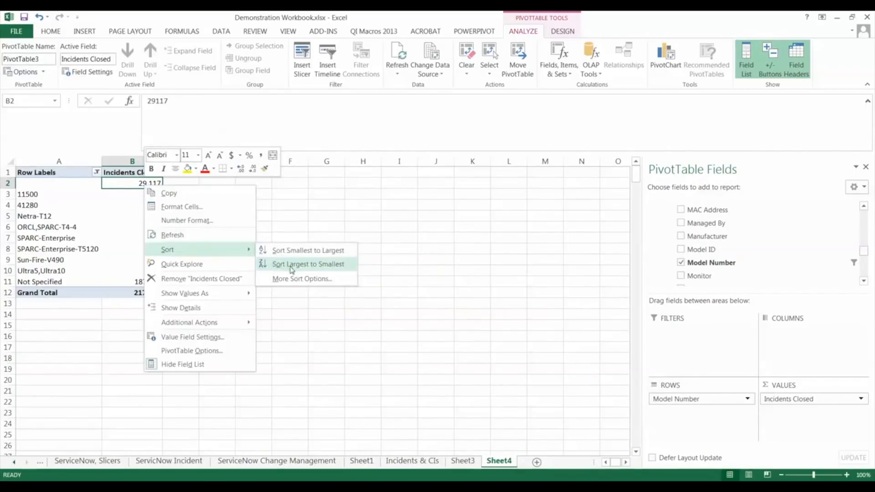
{"action": "left_click", "coordinate": [294, 263]}
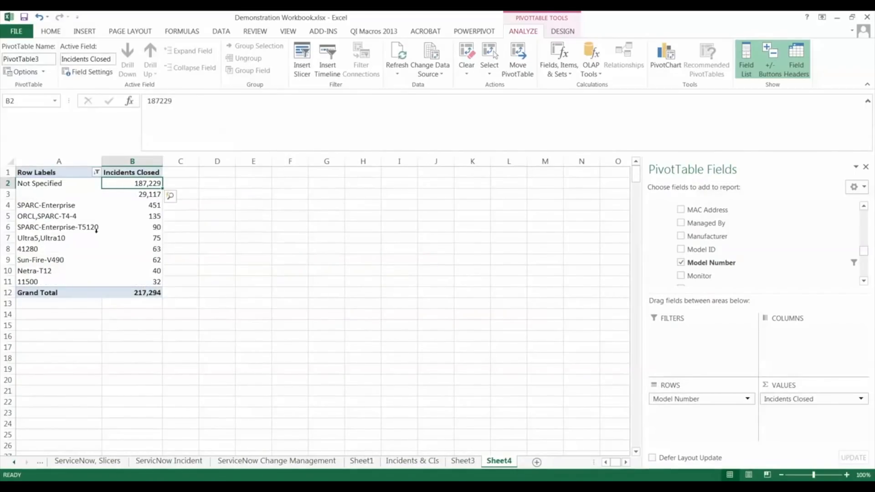
{"action": "mouse_move", "coordinate": [129, 219]}
{"action": "left_click", "coordinate": [150, 206]}
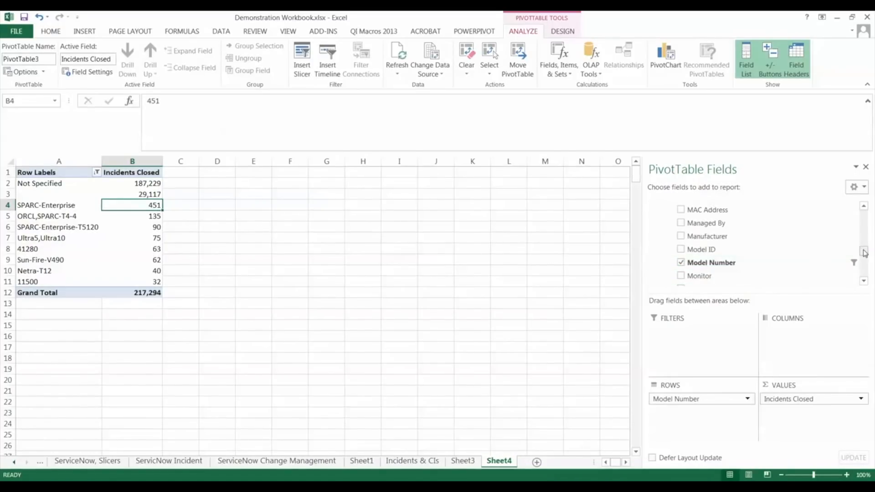
- Add Hierarchy - Category from Incident Management below Model Number in the rows
{"action": "left_click_drag", "start_coordinate": [867, 253], "coordinate": [863, 264]}
{"action": "left_click_drag", "start_coordinate": [697, 222], "coordinate": [691, 423]}
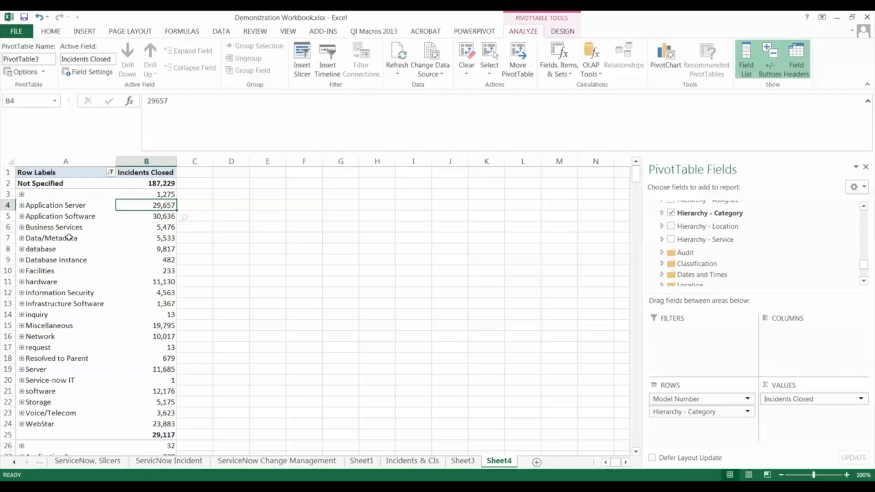
- Examine the closed incidents by category under each model number, especially for SPARC-Enterprise
{"action": "scroll", "coordinate": [76, 242], "scroll_direction": "down", "scroll_amount": 2}
{"action": "scroll", "coordinate": [76, 242], "scroll_direction": "up", "scroll_amount": 2}
{"action": "scroll", "coordinate": [259, 339], "scroll_direction": "down", "scroll_amount": 1}
{"action": "scroll", "coordinate": [259, 338], "scroll_direction": "down", "scroll_amount": 3}
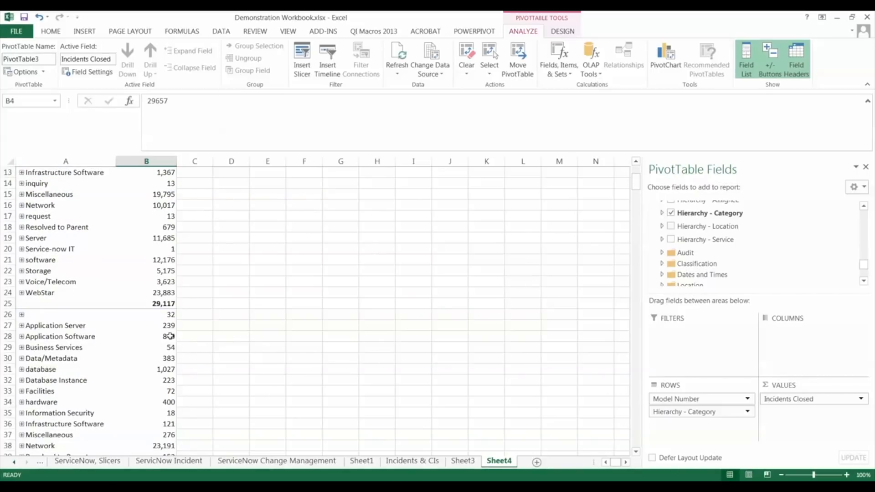
{"action": "scroll", "coordinate": [68, 337], "scroll_direction": "down", "scroll_amount": 6}
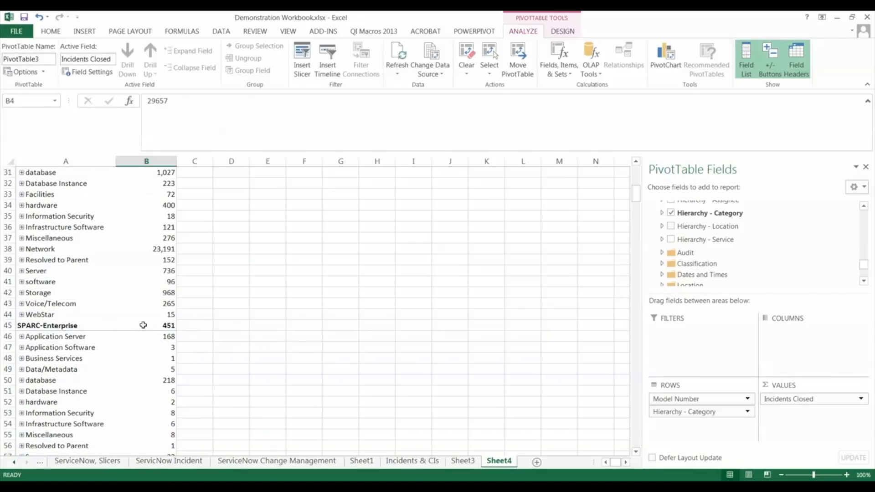
{"action": "mouse_move", "coordinate": [174, 326]}
{"action": "left_click", "coordinate": [169, 337]}
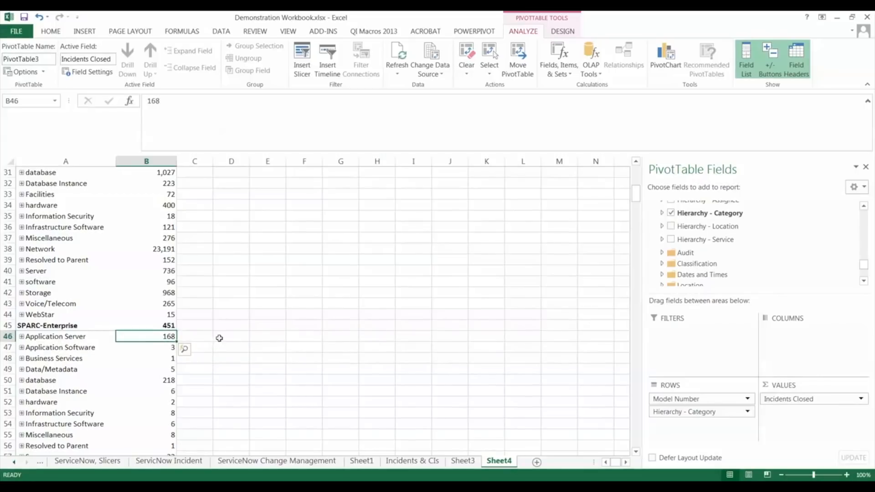
{"action": "mouse_move", "coordinate": [34, 381]}
{"action": "scroll", "coordinate": [83, 392], "scroll_direction": "up", "scroll_amount": 10}
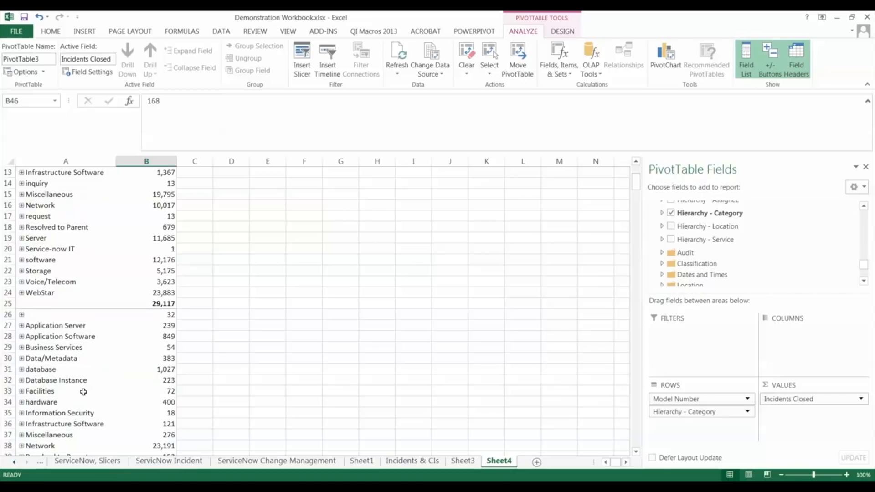
{"action": "scroll", "coordinate": [84, 392], "scroll_direction": "down", "scroll_amount": 3}
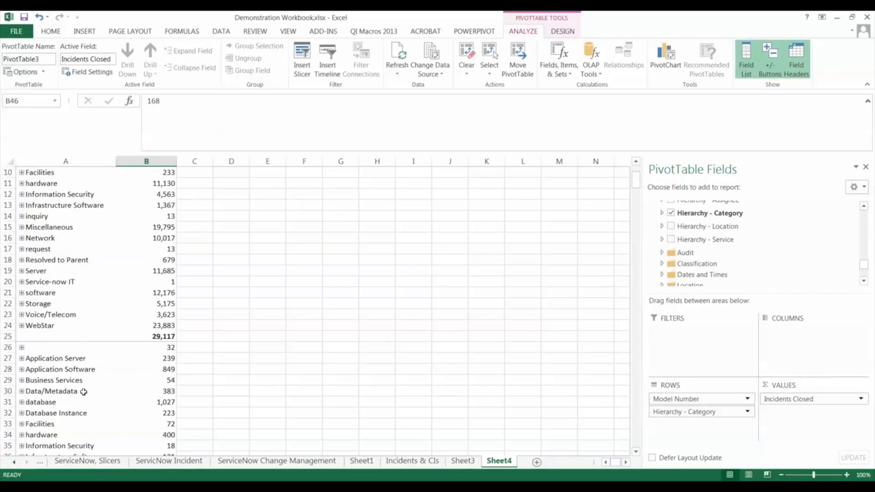
{"action": "scroll", "coordinate": [84, 392], "scroll_direction": "down", "scroll_amount": 4}
- Replace Hierarchy - Category in the rows with the Category field from the Incident Management Classification folder
{"action": "left_click_drag", "start_coordinate": [700, 412], "coordinate": [761, 246]}
{"action": "left_click", "coordinate": [864, 281]}
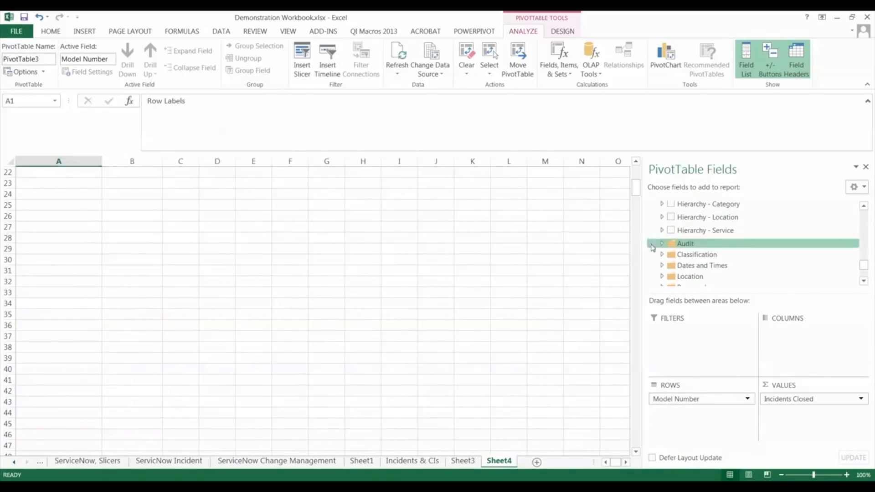
{"action": "left_click", "coordinate": [662, 255]}
{"action": "left_click_drag", "start_coordinate": [699, 229], "coordinate": [688, 410]}
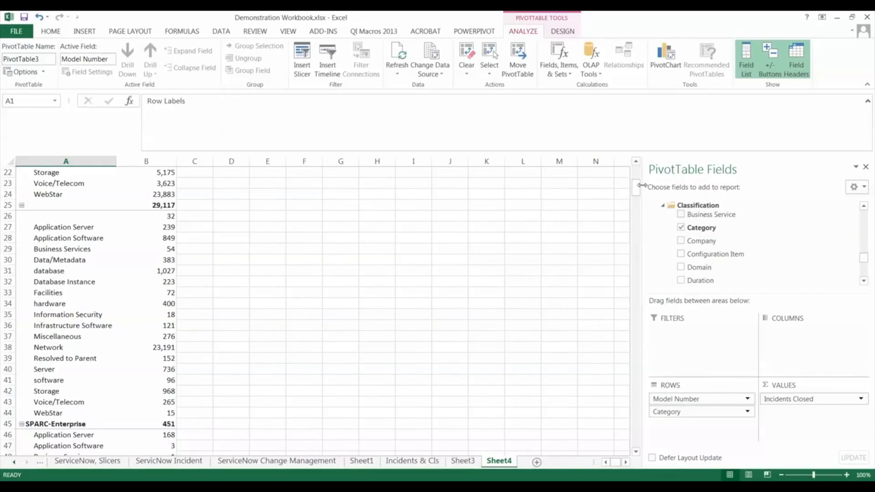
- Collapse the entire Model Number field so that every model's category rows are hidden
{"action": "scroll", "coordinate": [638, 187], "scroll_direction": "up", "scroll_amount": 7}
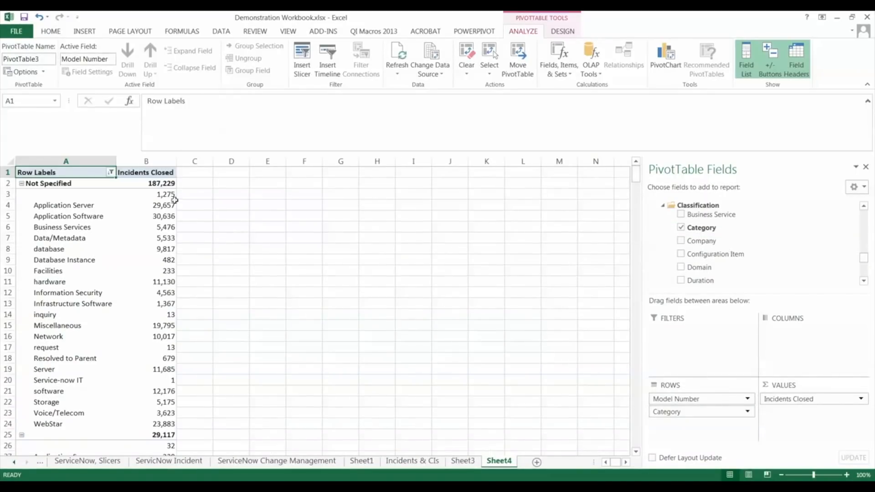
{"action": "left_click", "coordinate": [22, 184]}
{"action": "left_click", "coordinate": [22, 197]}
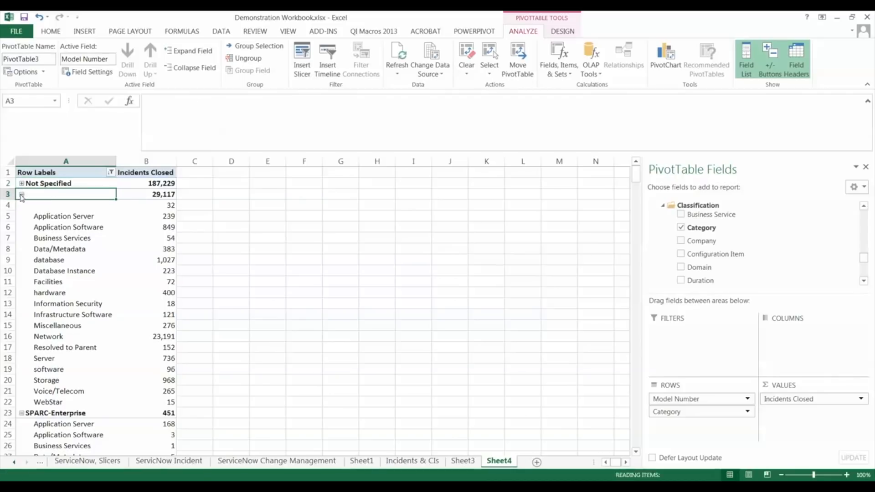
{"action": "left_click", "coordinate": [22, 205]}
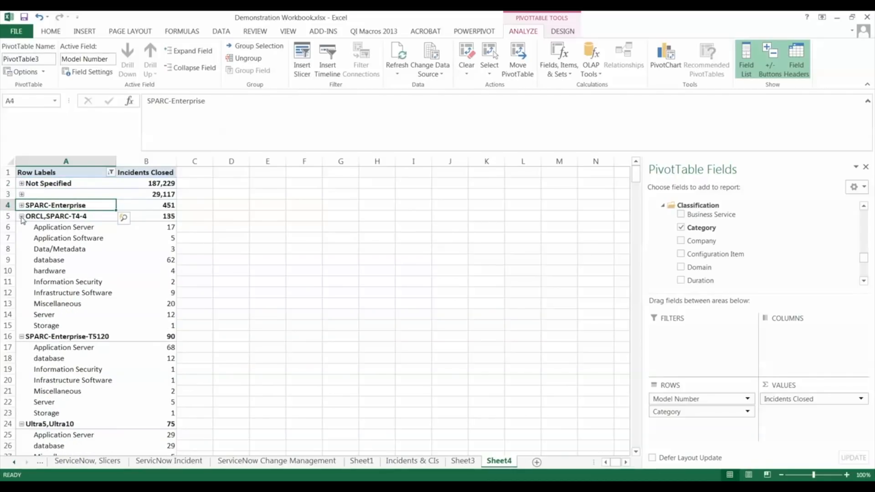
{"action": "left_click", "coordinate": [21, 216]}
{"action": "right_click", "coordinate": [23, 228]}
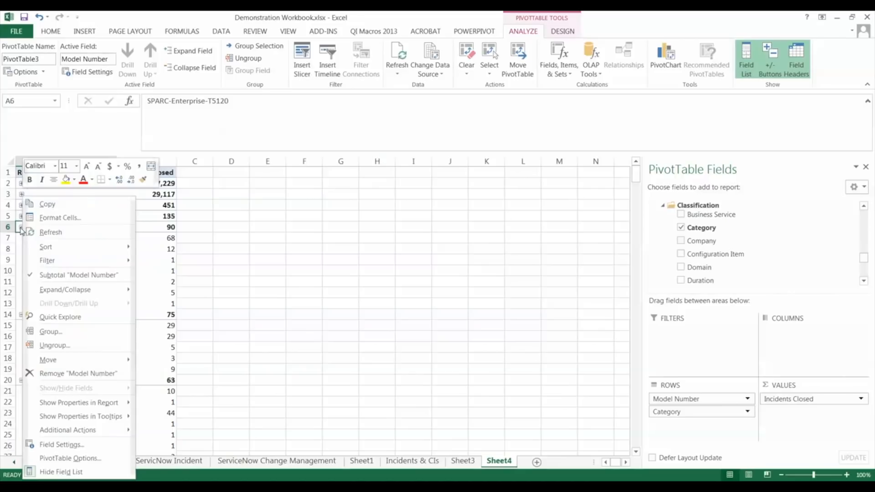
{"action": "mouse_move", "coordinate": [54, 292]}
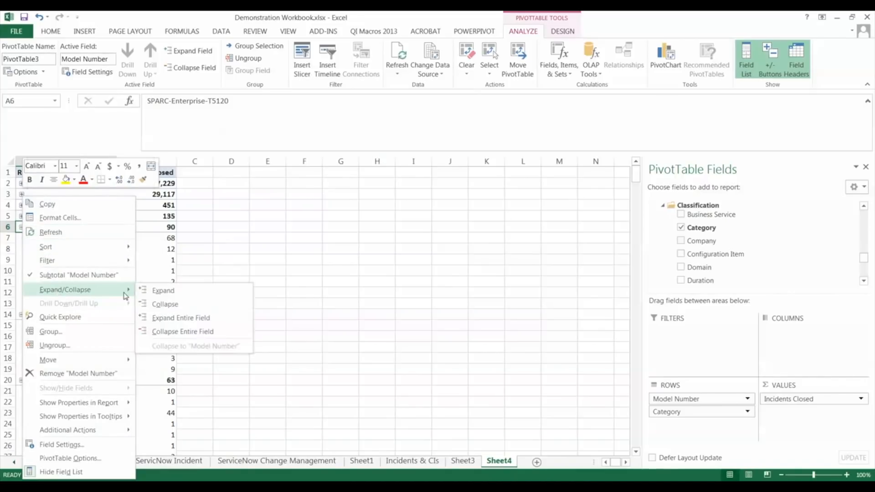
{"action": "left_click", "coordinate": [169, 331]}
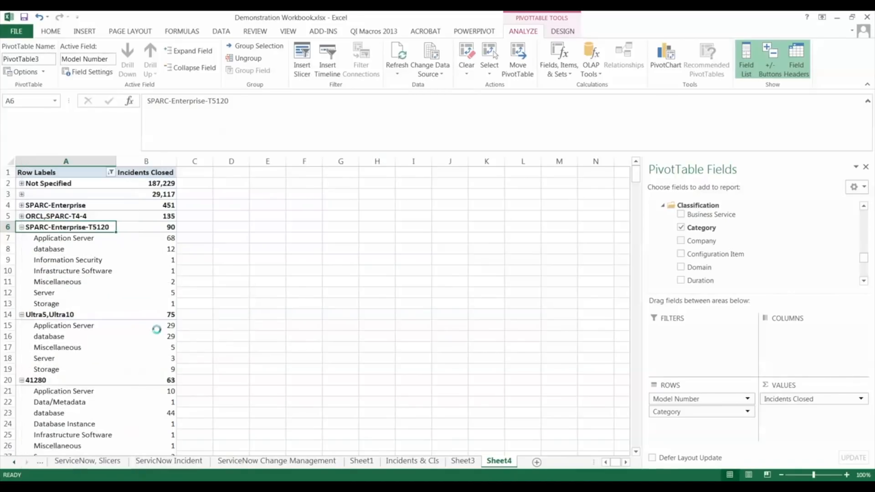
- Expand the SPARC-Enterprise model to show its incident categories and select its database count
{"action": "left_click", "coordinate": [47, 216]}
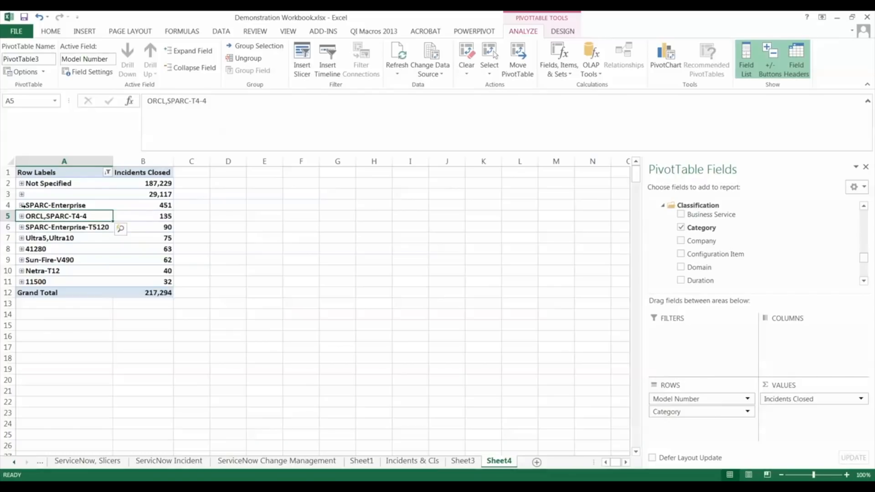
{"action": "left_click", "coordinate": [21, 205]}
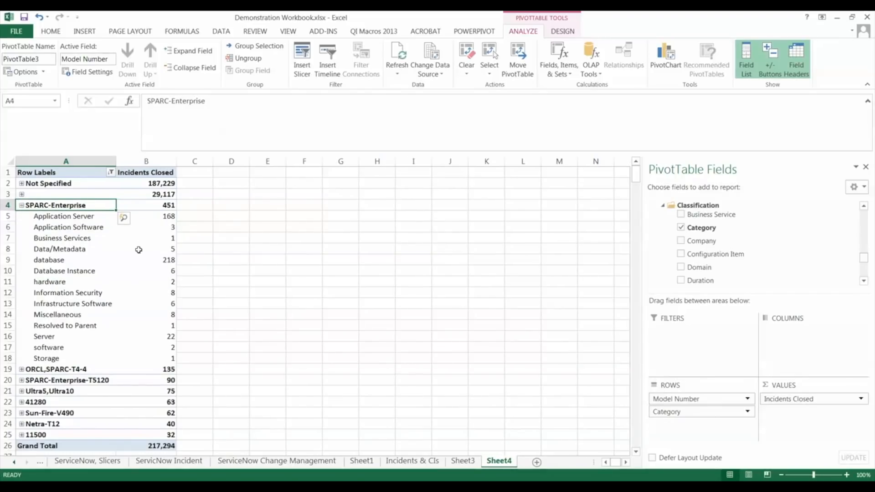
{"action": "left_click", "coordinate": [159, 263]}
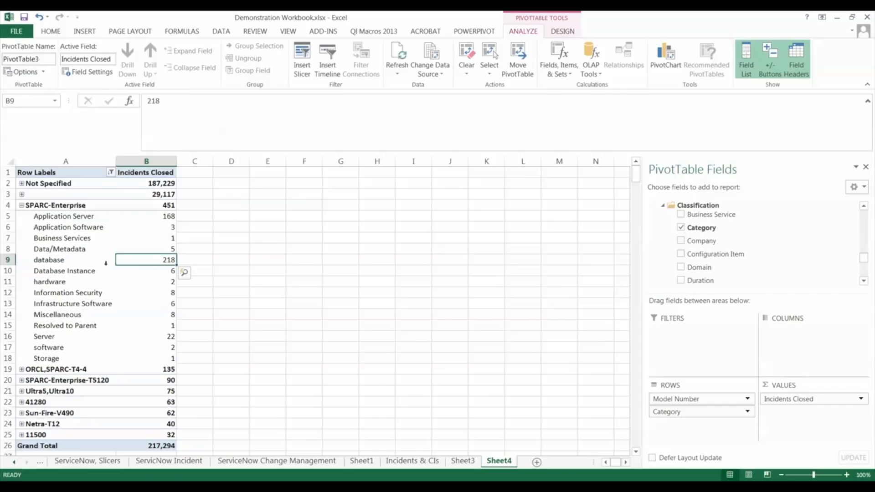
- Sort the categories under SPARC-Enterprise by Incidents Closed from largest to smallest
{"action": "right_click", "coordinate": [167, 217]}
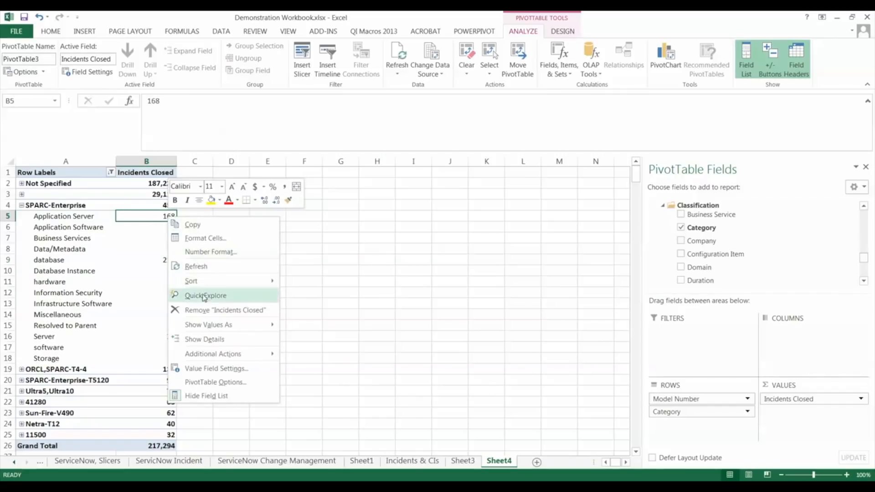
{"action": "mouse_move", "coordinate": [209, 285]}
{"action": "left_click", "coordinate": [325, 298]}
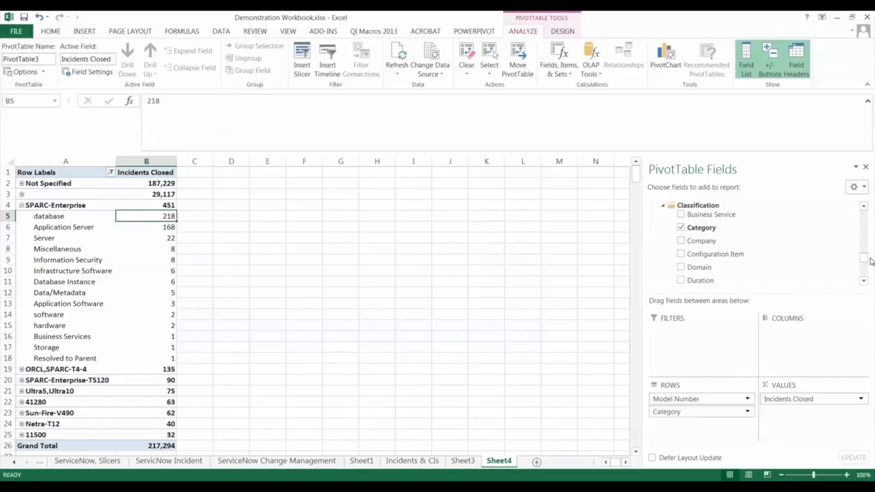
- Add the Number field from the Incident Management Classification folder to the rows beneath Category
{"action": "scroll", "coordinate": [867, 261], "scroll_direction": "down", "scroll_amount": 10}
{"action": "left_click_drag", "start_coordinate": [859, 257], "coordinate": [859, 251]}
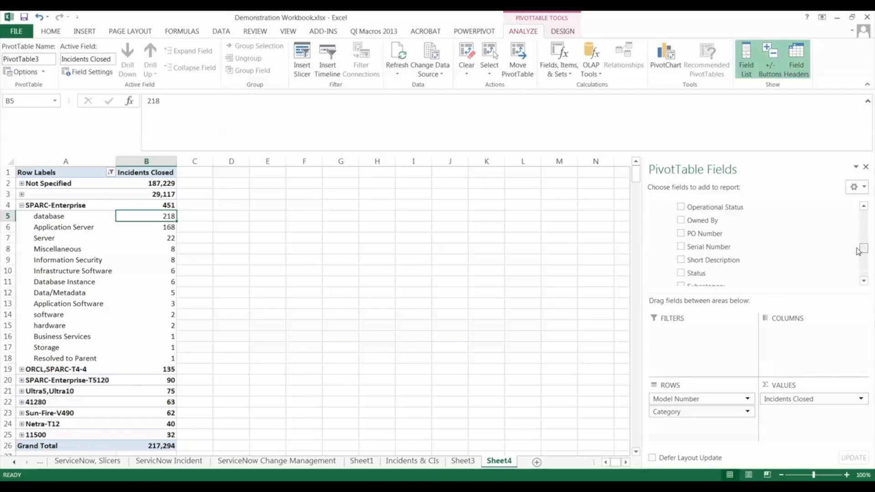
{"action": "scroll", "coordinate": [776, 247], "scroll_direction": "down", "scroll_amount": 3}
{"action": "scroll", "coordinate": [865, 255], "scroll_direction": "down", "scroll_amount": 6}
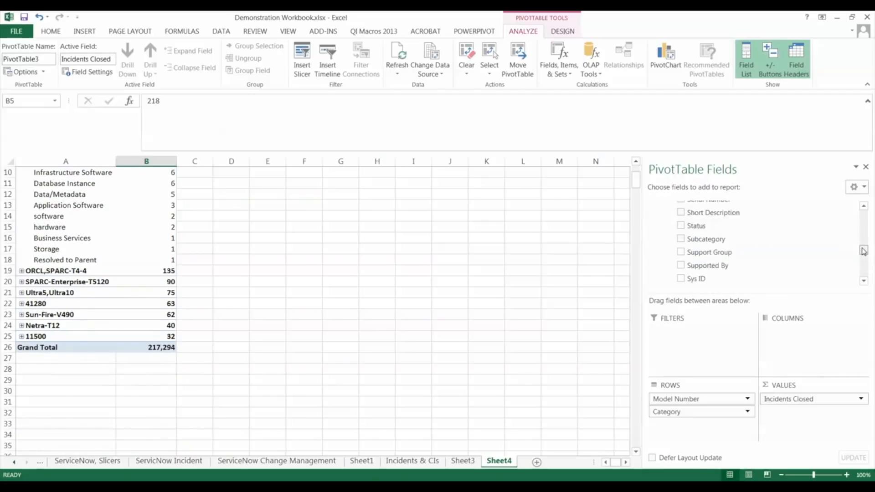
{"action": "left_click", "coordinate": [864, 282]}
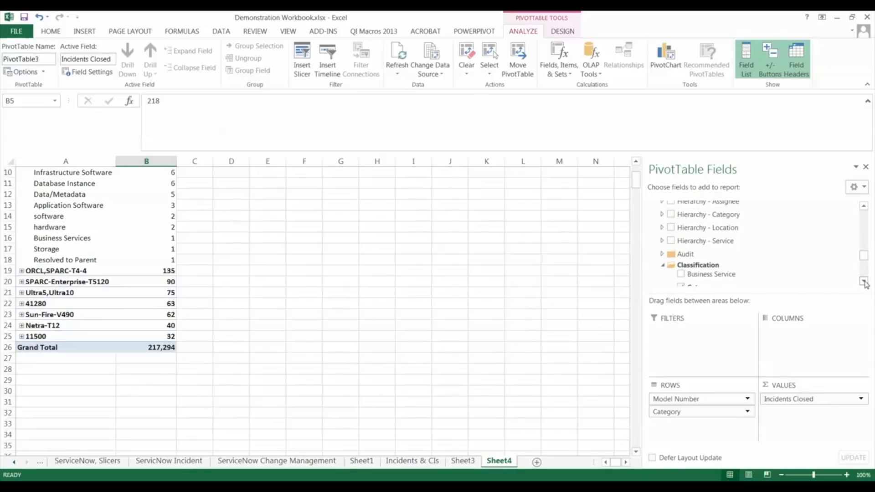
{"action": "left_click", "coordinate": [864, 281]}
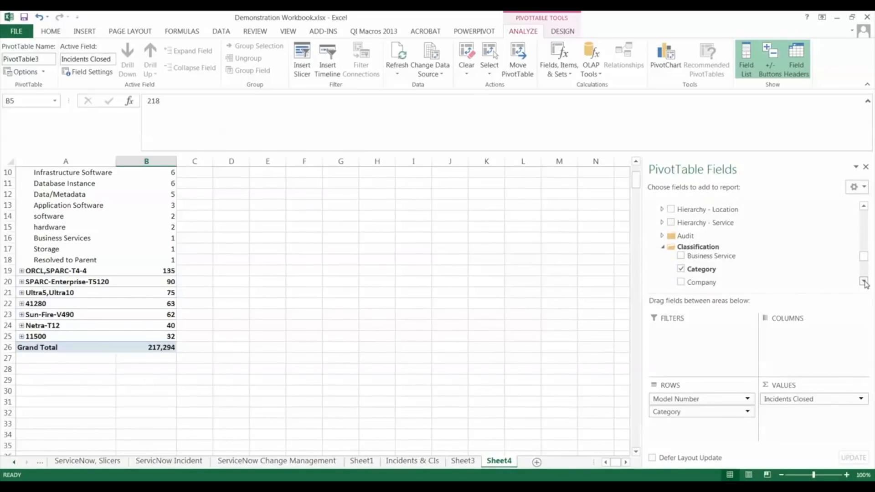
{"action": "left_click", "coordinate": [864, 282]}
{"action": "left_click", "coordinate": [864, 281]}
{"action": "left_click", "coordinate": [864, 282]}
{"action": "left_click", "coordinate": [864, 282]}
{"action": "left_click", "coordinate": [864, 281]}
{"action": "left_click", "coordinate": [864, 281]}
{"action": "left_click_drag", "start_coordinate": [699, 264], "coordinate": [696, 428]}
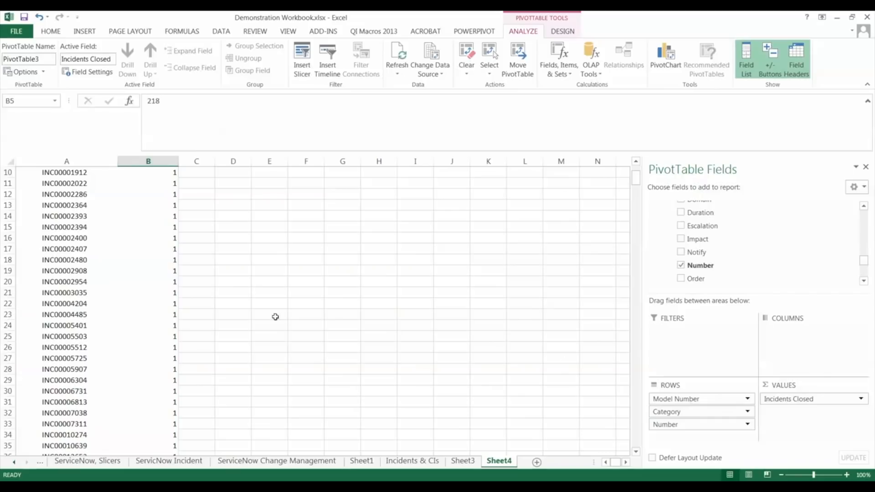
- Collapse the entire Category field so that the incident numbers under every category are hidden
{"action": "scroll", "coordinate": [635, 175], "scroll_direction": "up", "scroll_amount": 3}
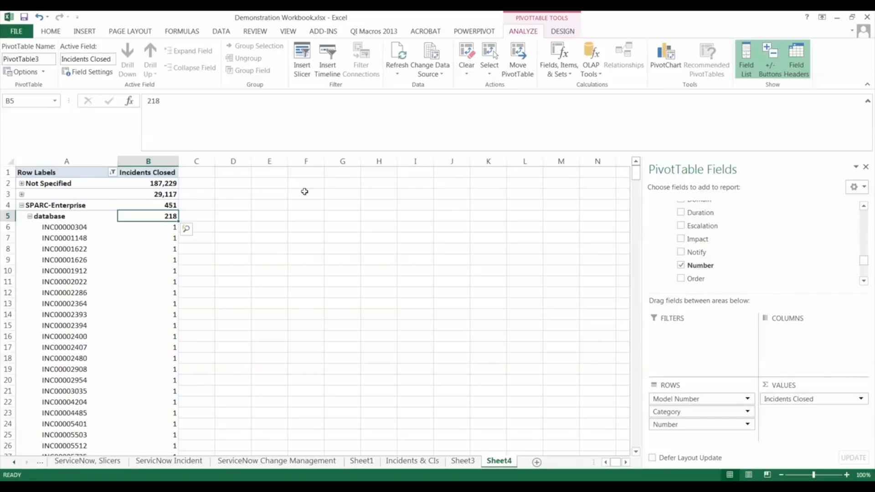
{"action": "left_click", "coordinate": [24, 216]}
{"action": "right_click", "coordinate": [32, 217]}
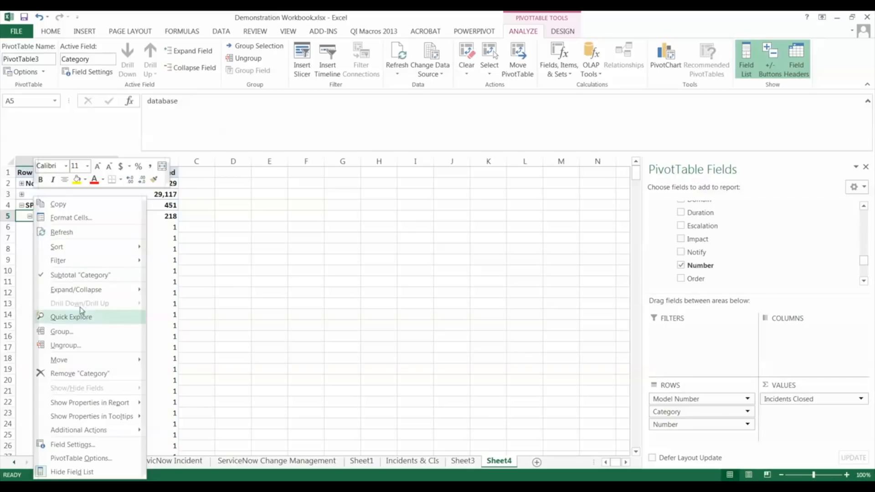
{"action": "mouse_move", "coordinate": [88, 290]}
{"action": "left_click", "coordinate": [187, 333]}
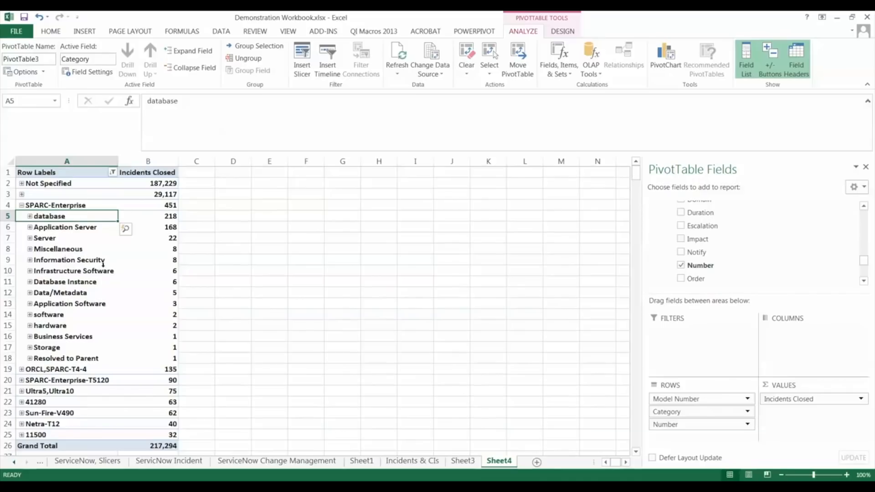
- Expand the database category and, from its first incident, add Priority to the property fields displayed for the Number dimension
{"action": "left_click", "coordinate": [30, 217]}
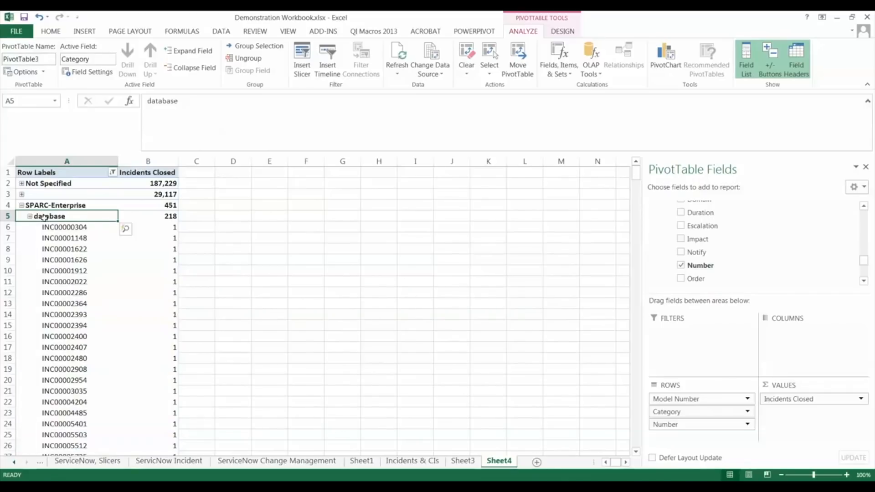
{"action": "left_click", "coordinate": [63, 229]}
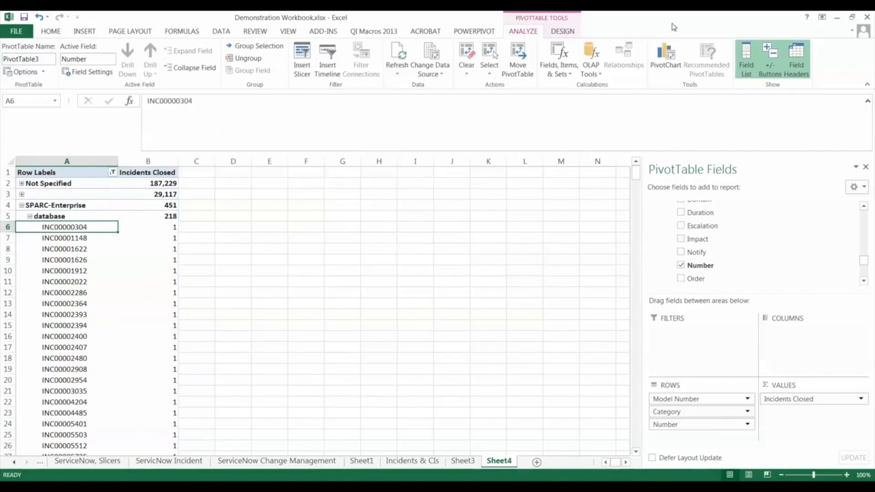
{"action": "left_click", "coordinate": [588, 75]}
{"action": "left_click", "coordinate": [614, 86]}
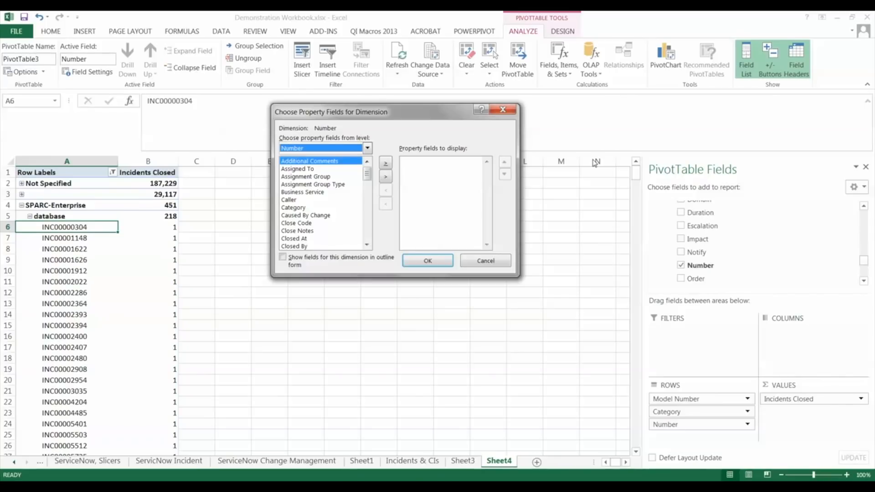
{"action": "left_click", "coordinate": [307, 231]}
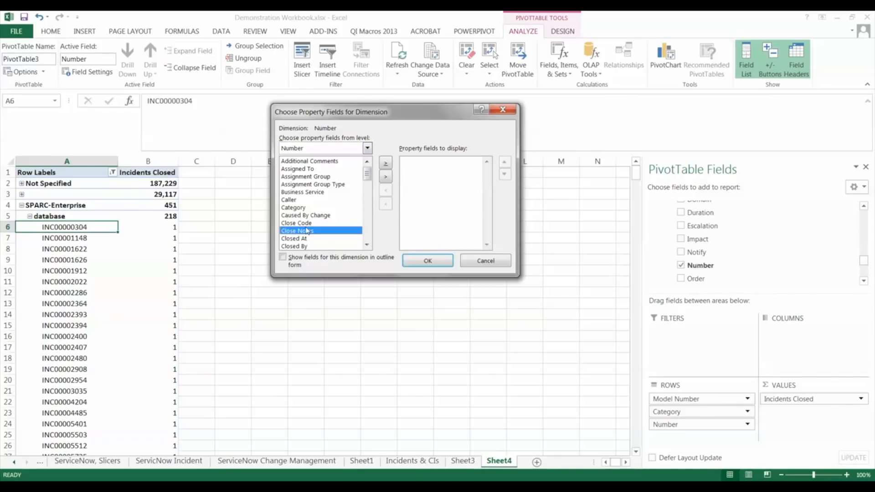
{"action": "key", "text": "p"}
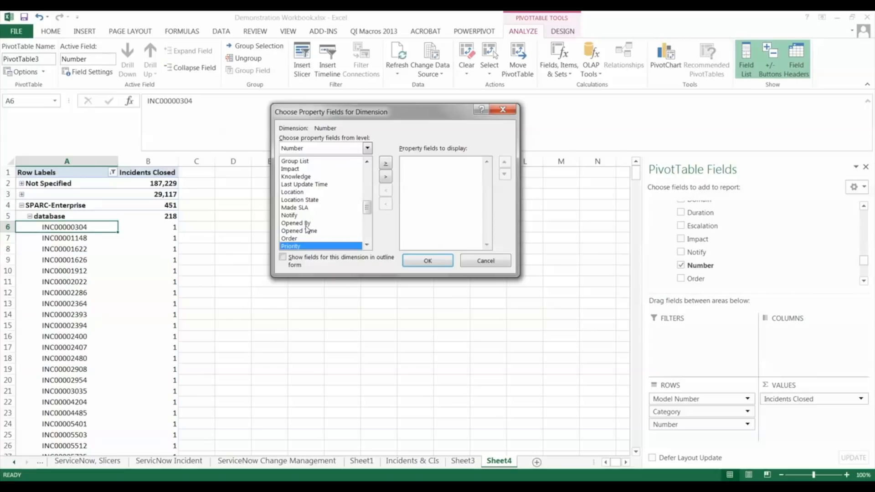
{"action": "left_click", "coordinate": [387, 166]}
- Add Short Description to the property fields displayed for the Number dimension
{"action": "left_click", "coordinate": [314, 200]}
{"action": "key", "text": "s"}
{"action": "key", "text": "s"}
{"action": "key", "text": "s"}
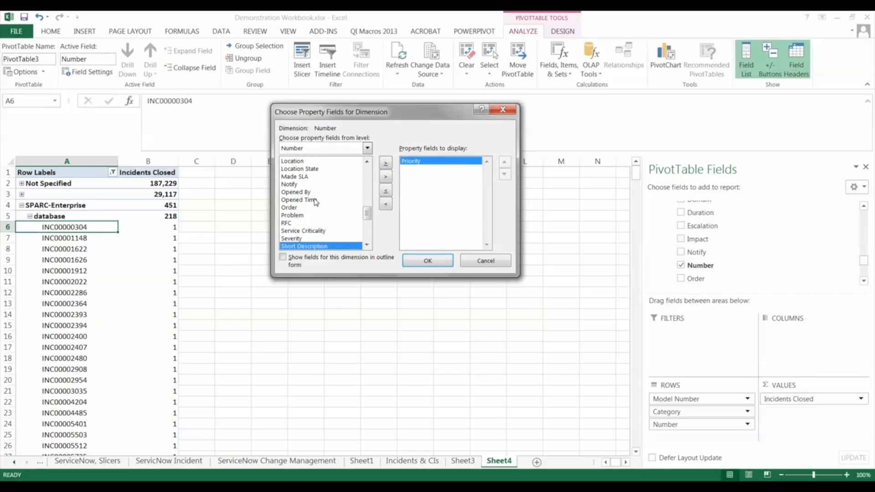
{"action": "left_click", "coordinate": [386, 163]}
- Add Made SLA to the property fields displayed for the Number dimension
{"action": "left_click", "coordinate": [319, 191]}
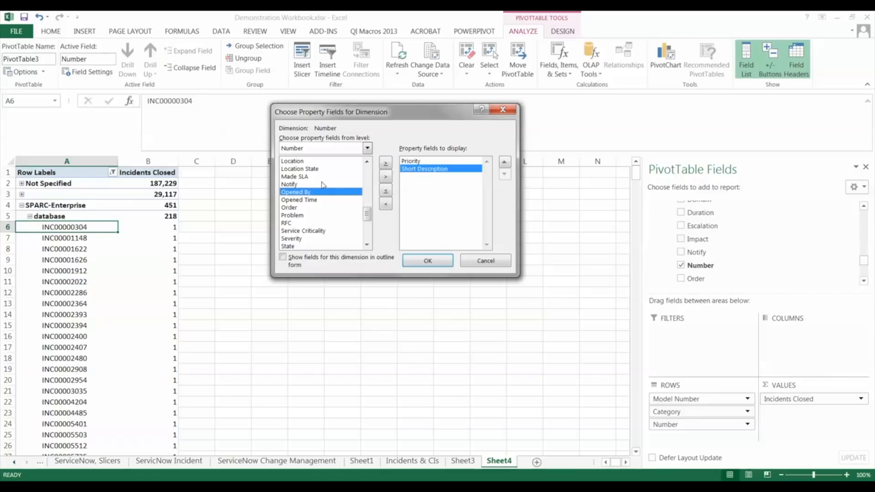
{"action": "left_click", "coordinate": [302, 184]}
{"action": "left_click", "coordinate": [305, 177]}
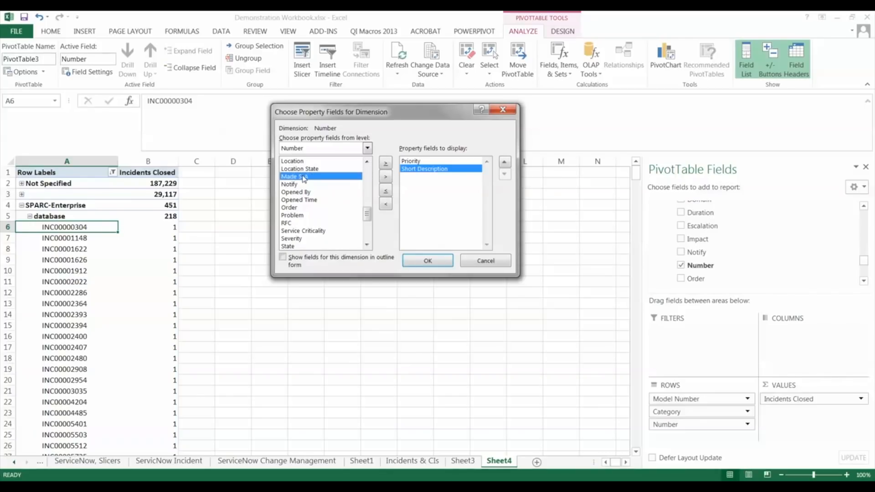
{"action": "left_click", "coordinate": [385, 177]}
- Add Assigned To as the last displayed property field and apply the property selection to the PivotTable
{"action": "left_click", "coordinate": [324, 185]}
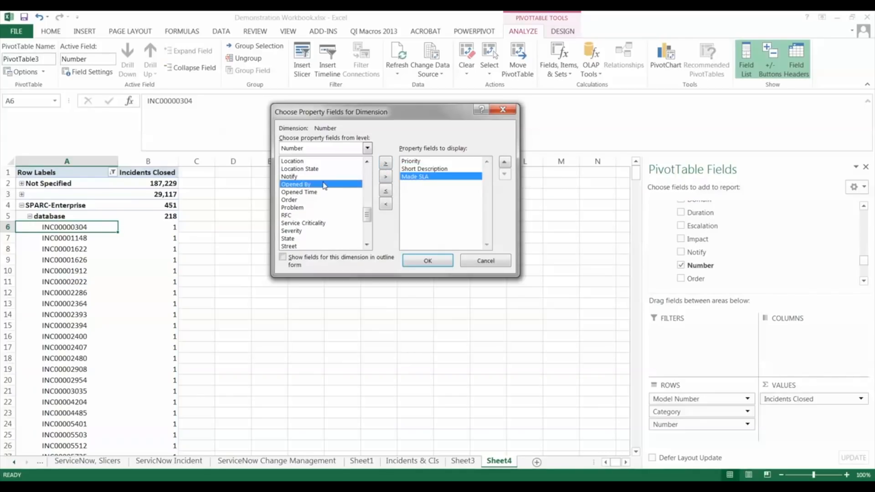
{"action": "key", "text": "a"}
{"action": "left_click", "coordinate": [314, 169]}
{"action": "left_click", "coordinate": [385, 164]}
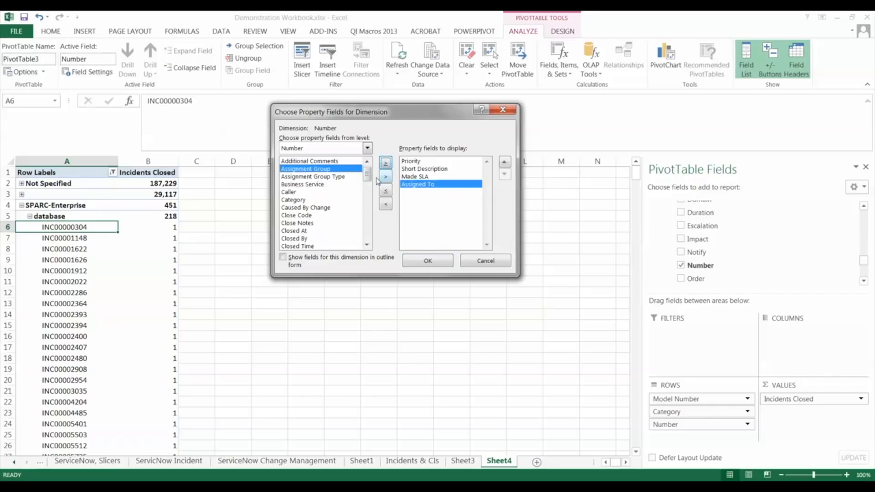
{"action": "left_click", "coordinate": [428, 262]}
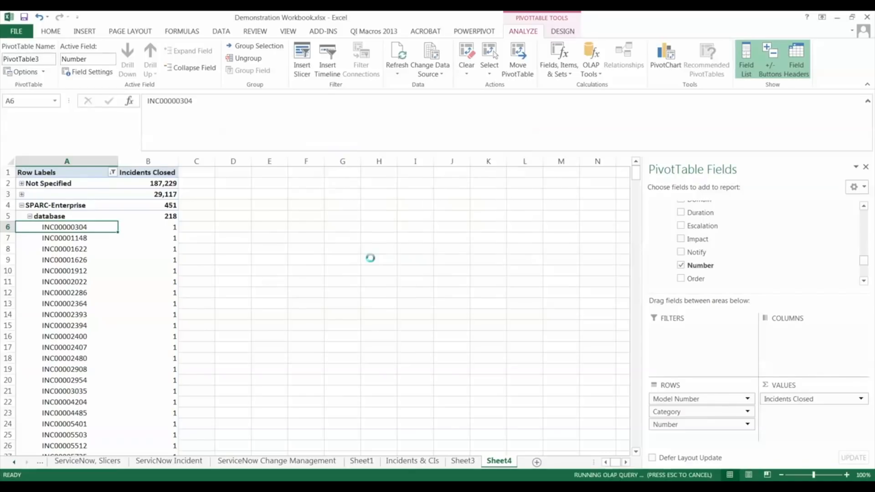
- Collapse the database category and the SPARC-Enterprise model
{"action": "left_click", "coordinate": [29, 216]}
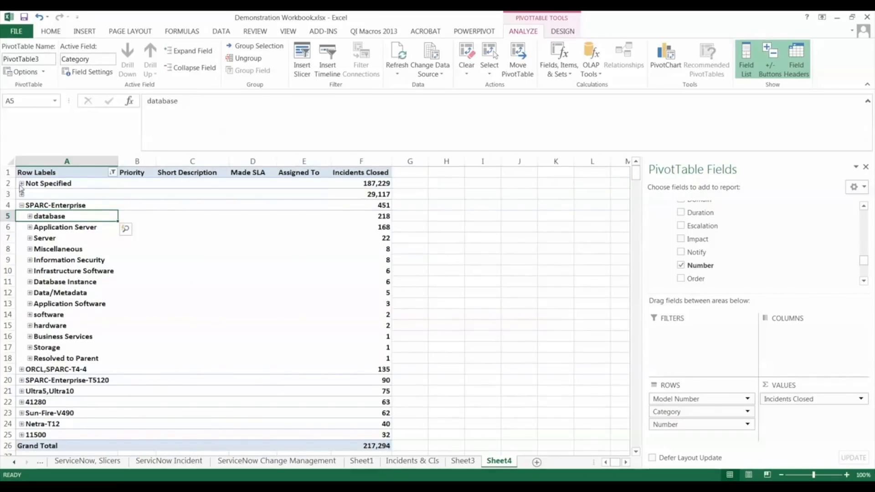
{"action": "left_click", "coordinate": [21, 206]}
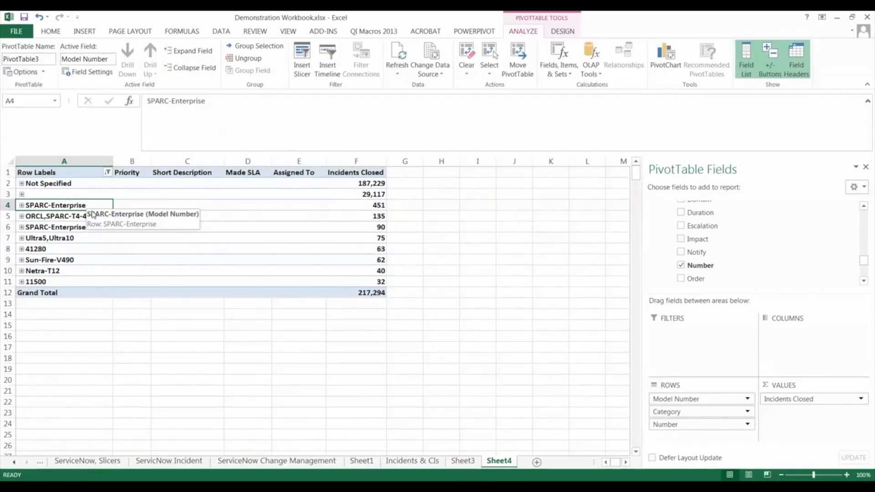
- Expand SPARC-Enterprise and its Server category to view the incident details, and collapse both again
{"action": "left_click", "coordinate": [21, 205]}
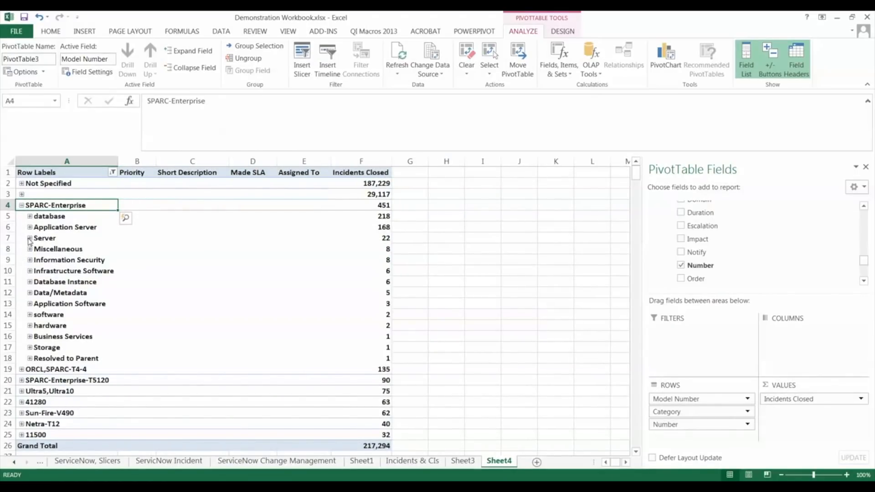
{"action": "left_click", "coordinate": [30, 238]}
{"action": "left_click", "coordinate": [29, 239]}
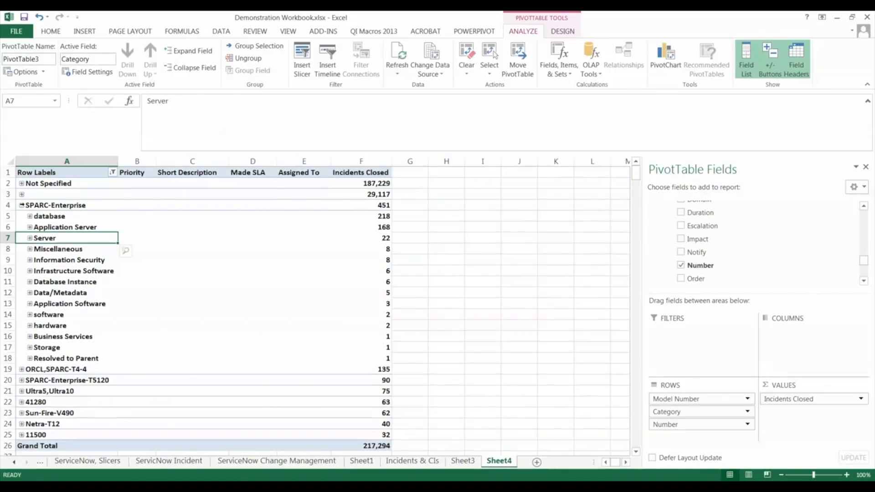
{"action": "left_click", "coordinate": [22, 206]}
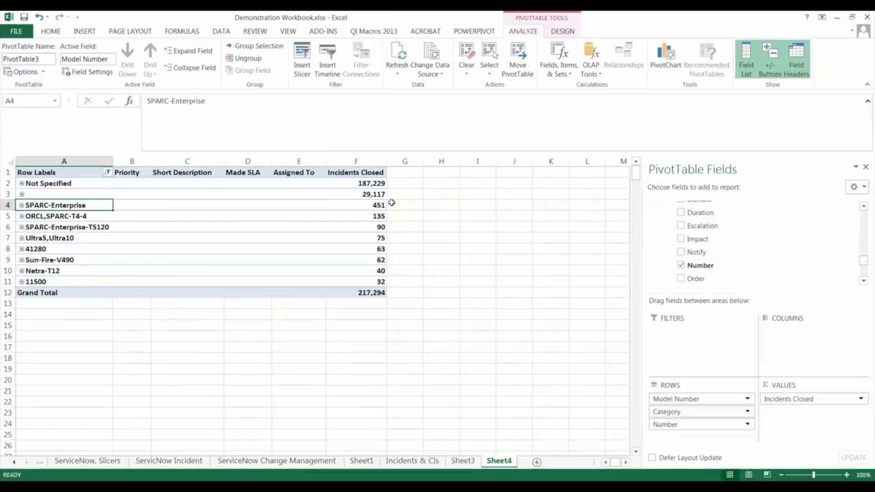